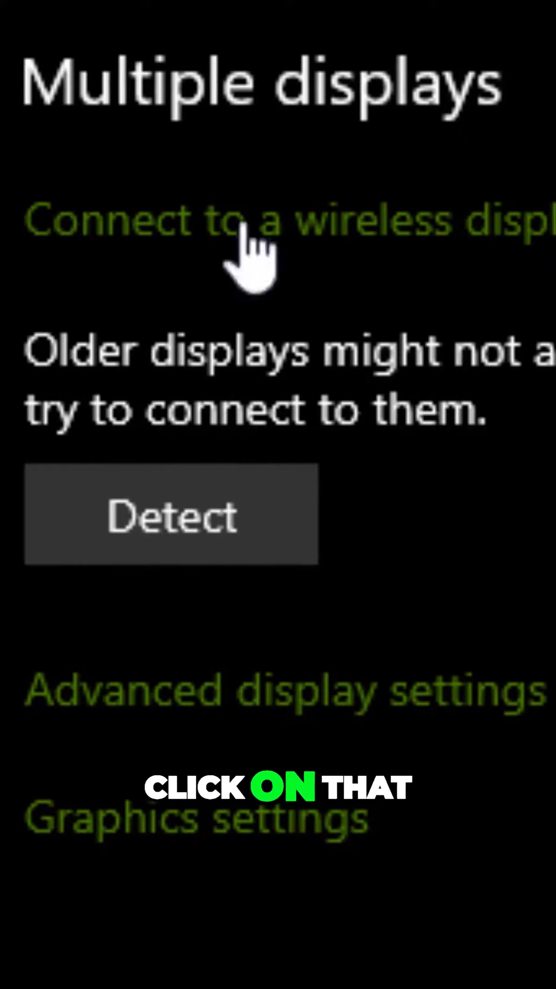
Open Advanced display settings, then the Intel UHD Graphics 630 adapter properties
click(301, 691)
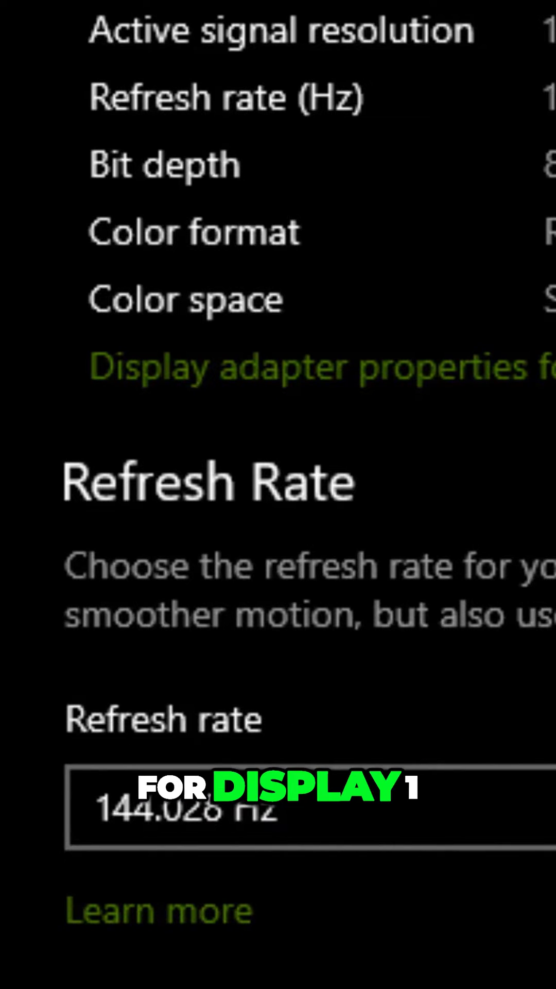
click(421, 373)
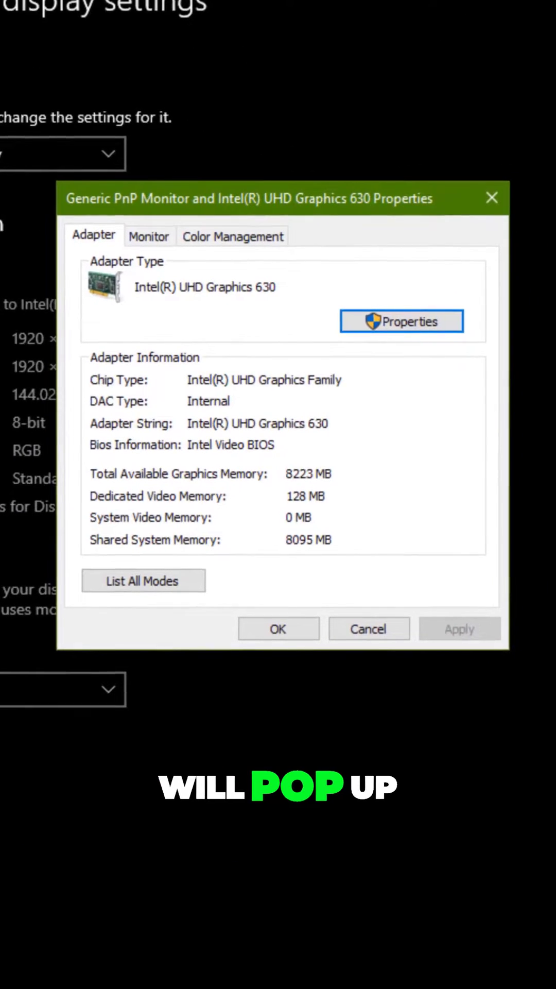